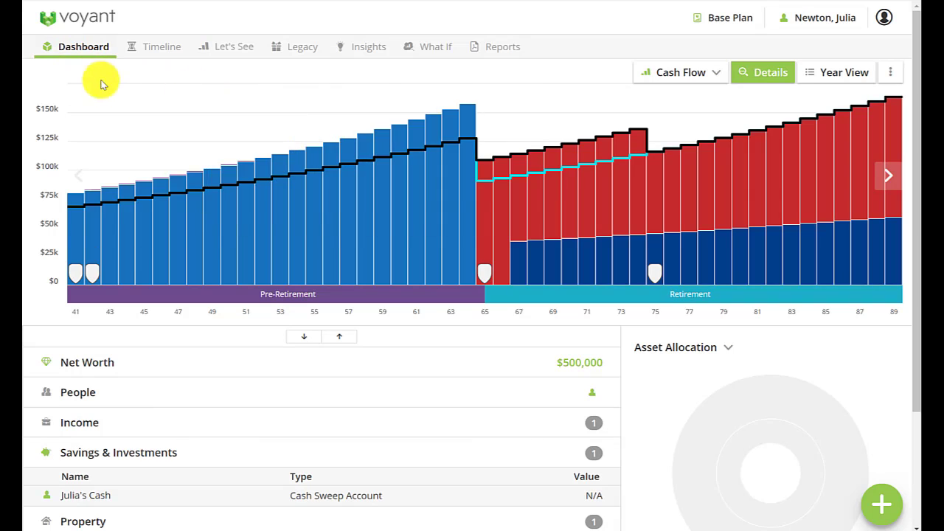
Add a Savings account named savings with a balance of $120,000 and an interest rate of 1%
left_click(879, 507)
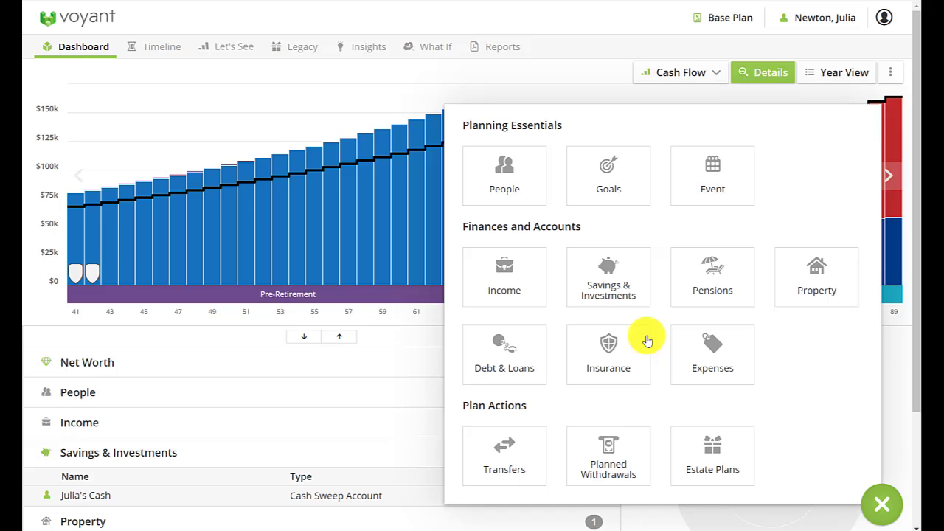
left_click(617, 304)
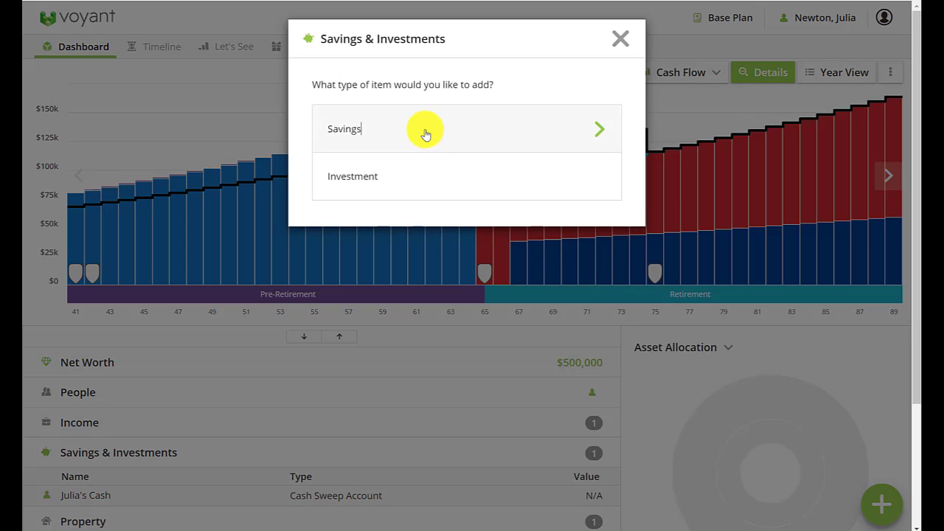
left_click(423, 134)
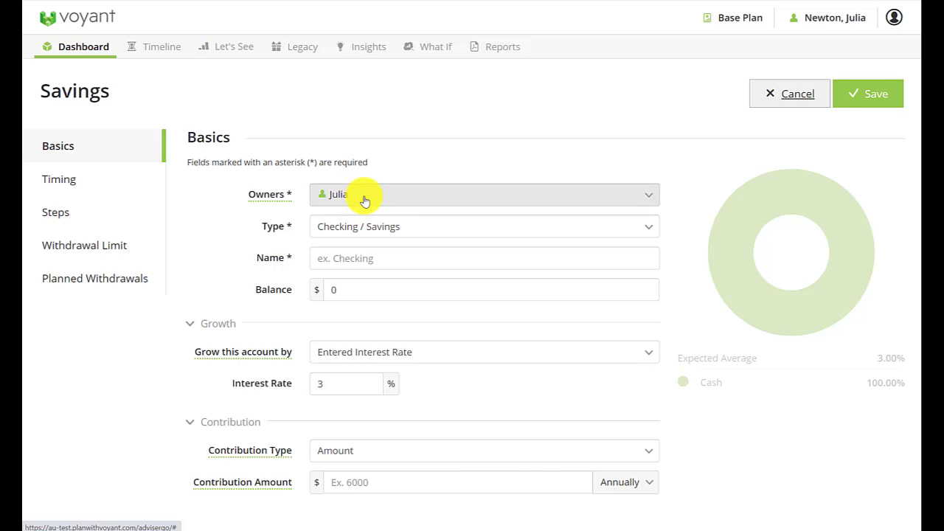
left_click(378, 257)
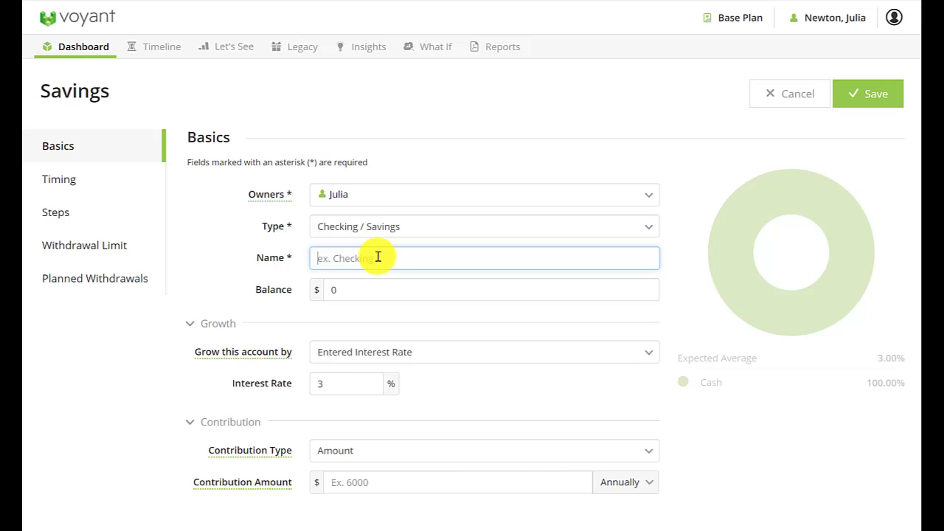
type("savings")
left_click(336, 290)
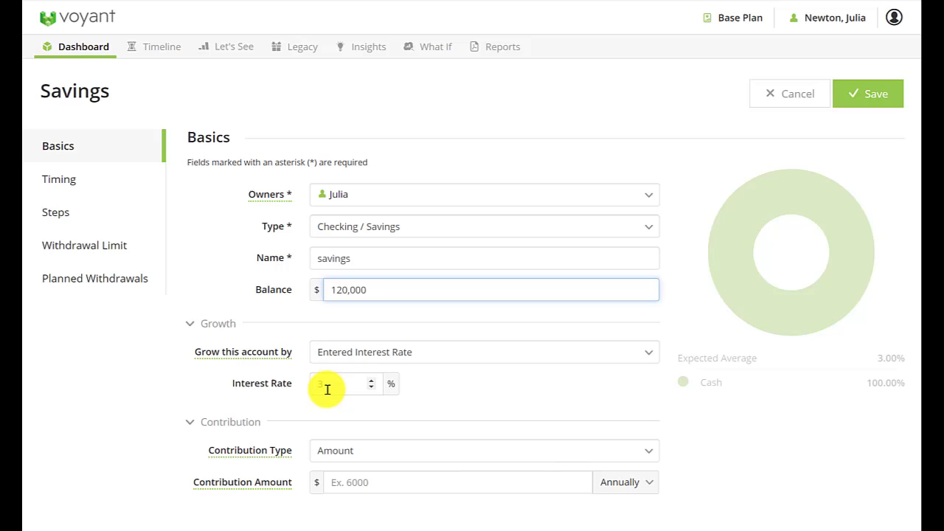
left_click(339, 387)
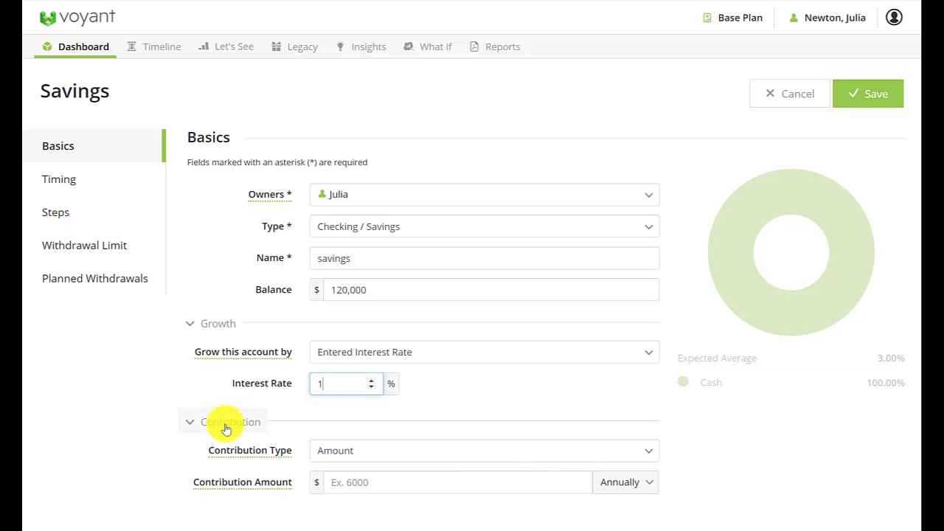
Set the savings account's contribution to a fixed amount of $100 monthly
left_click(384, 453)
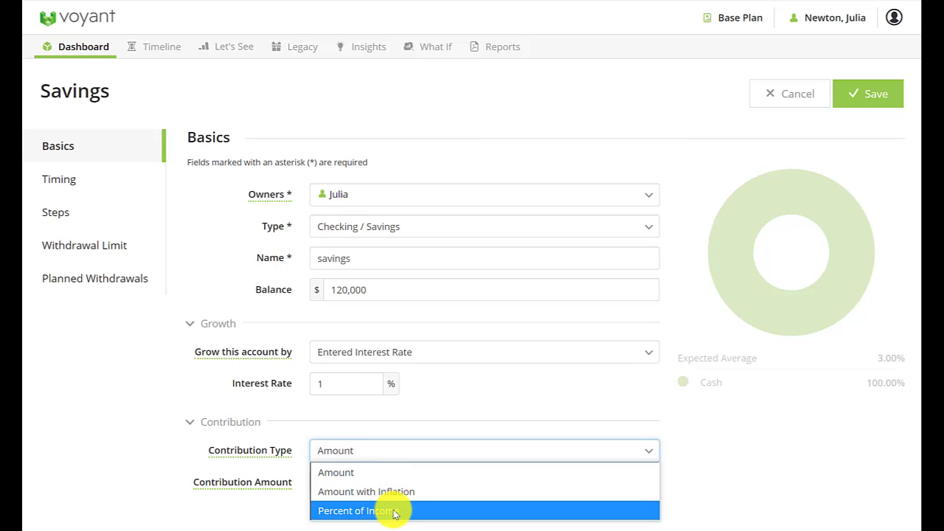
left_click(391, 449)
left_click(377, 483)
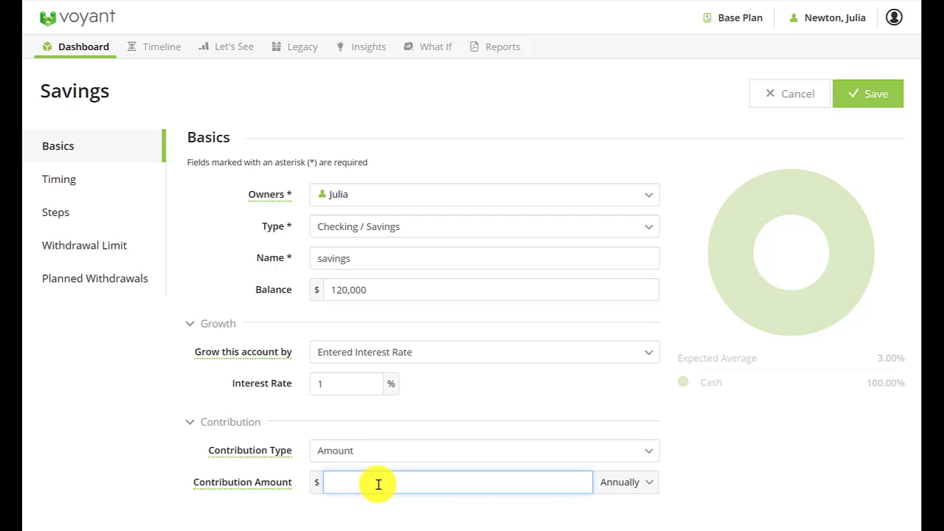
type("100")
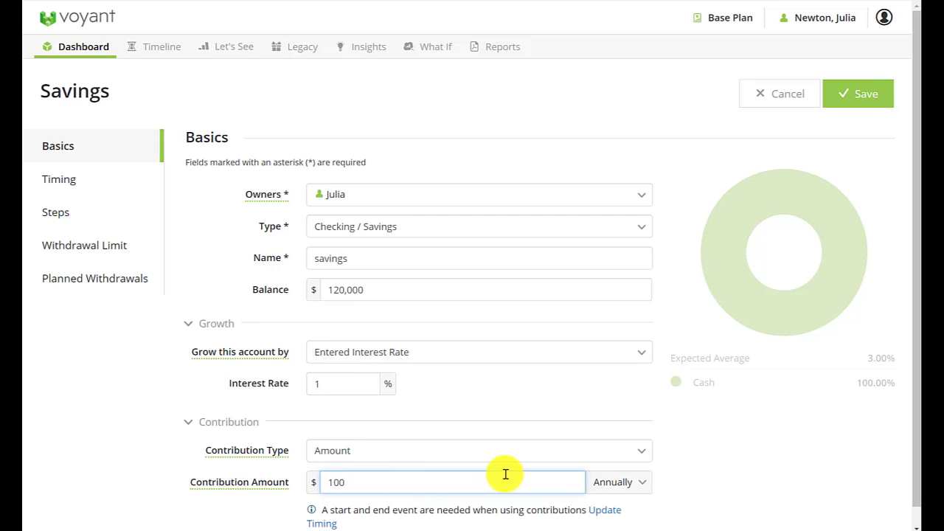
left_click(623, 484)
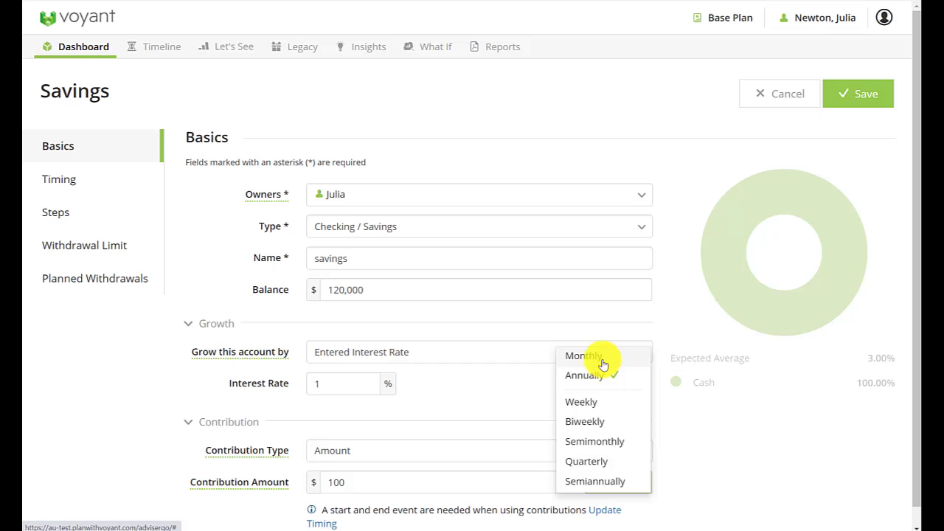
left_click(601, 358)
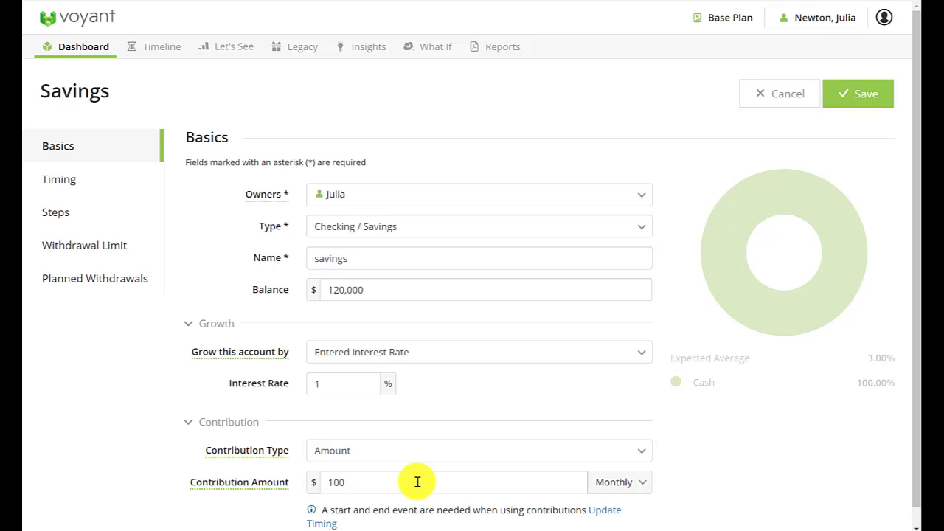
Set the contribution timing to begin at the Start event and end at the Retirement event
left_click(91, 185)
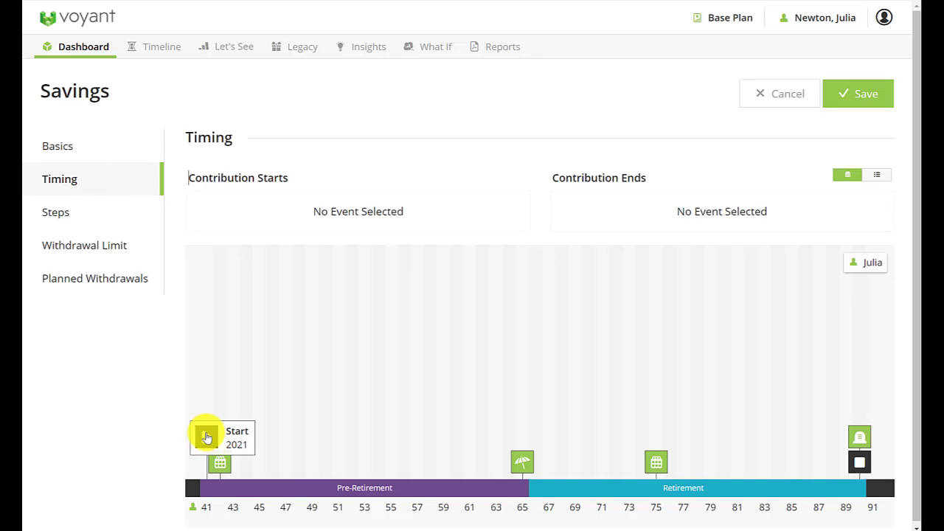
left_click_drag(206, 437, 204, 211)
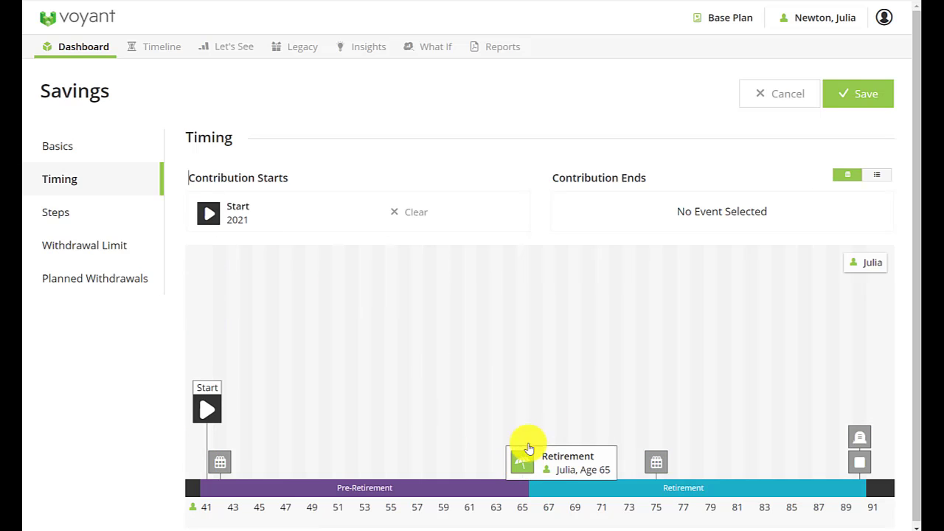
mouse_move(528, 449)
left_mouse_down()
mouse_move(598, 246)
mouse_move(597, 212)
left_mouse_up()
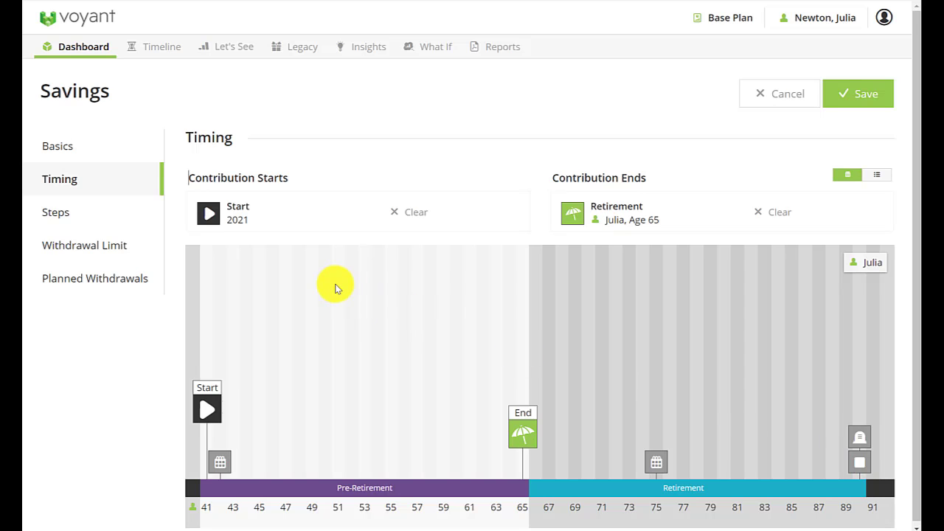
Limit withdrawals to a Minimum Balance of $20,000 and save the savings account
left_click(65, 251)
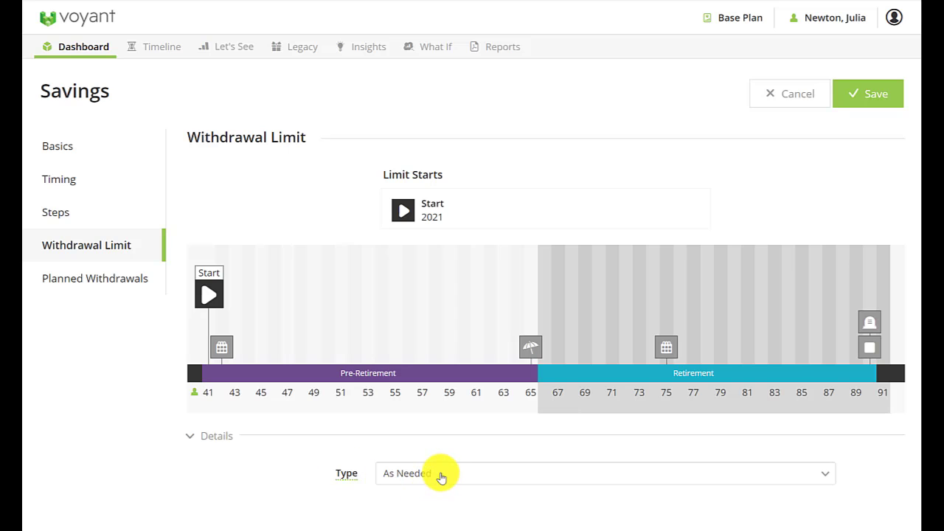
left_click(441, 477)
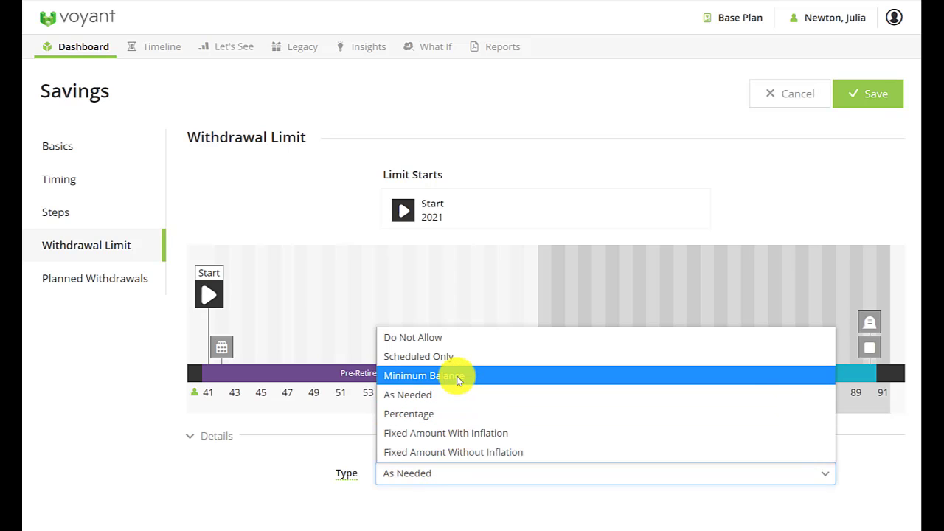
left_click(457, 377)
left_click(436, 504)
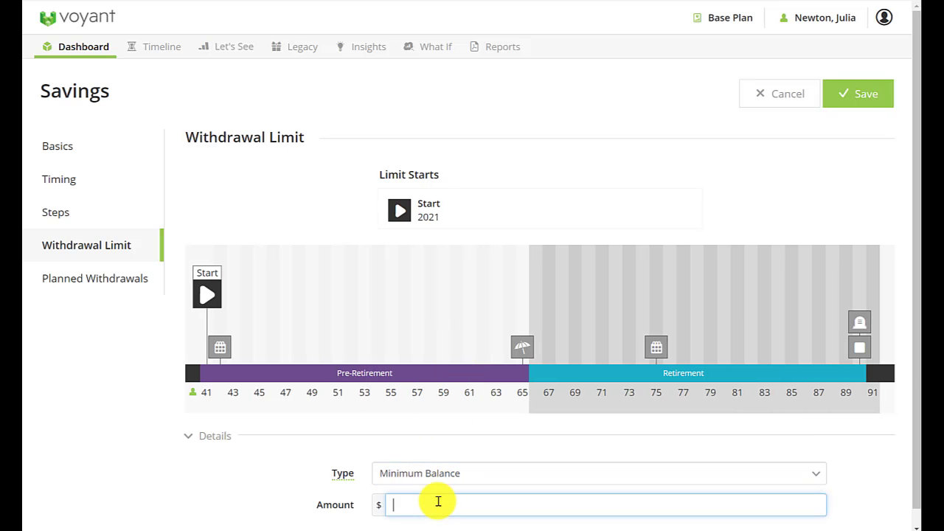
type("20,000")
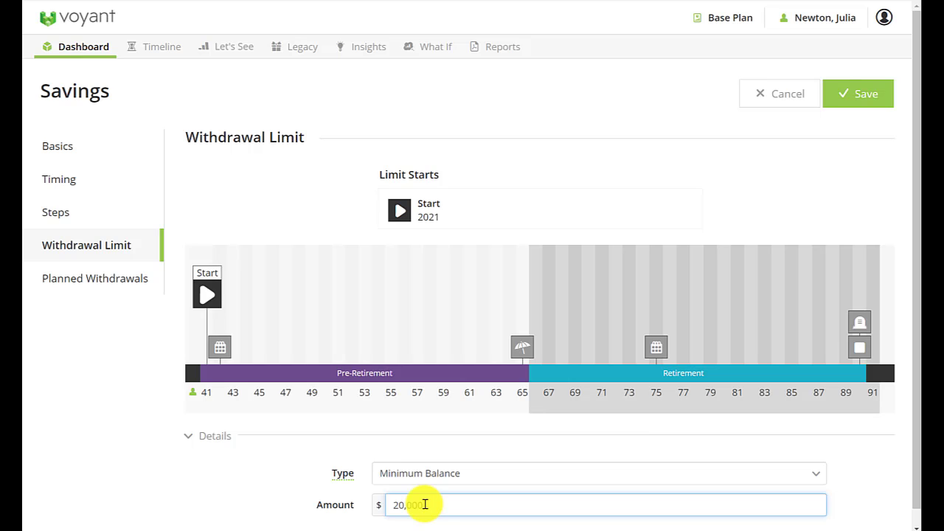
left_click(852, 103)
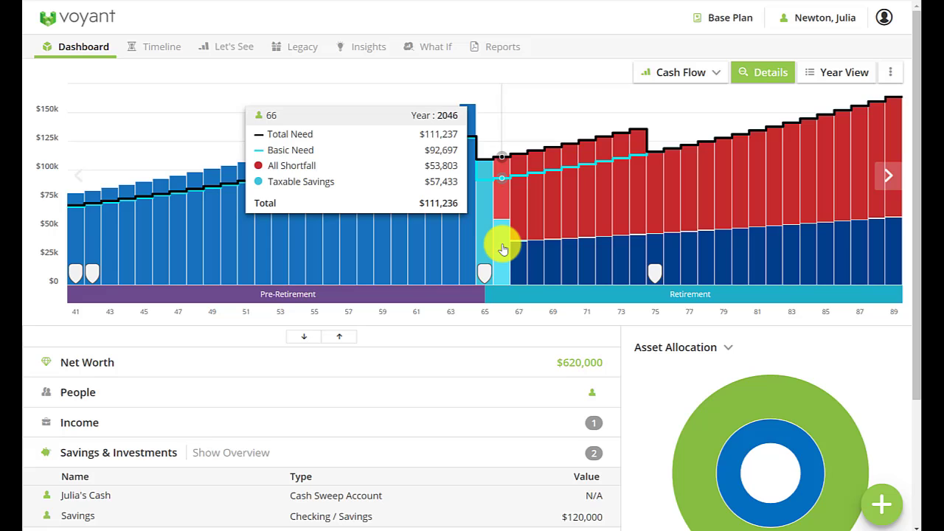
Show the year-by-year investments for 2030 and examine the savings account's detailed breakdown
left_click(837, 76)
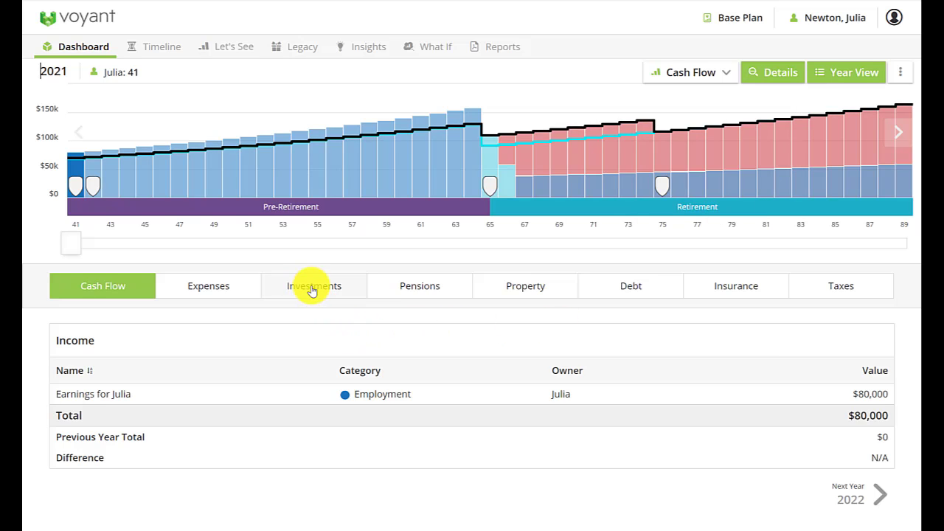
left_click(313, 288)
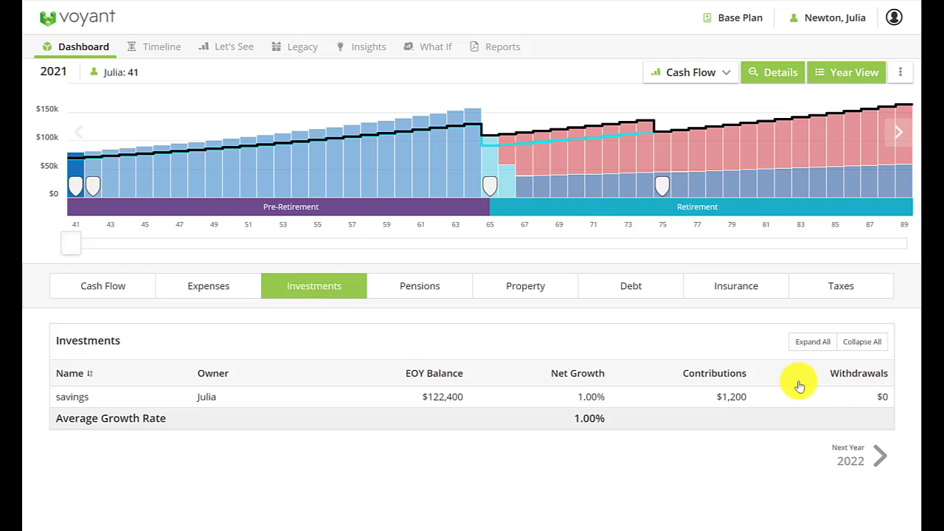
left_click_drag(74, 245, 228, 251)
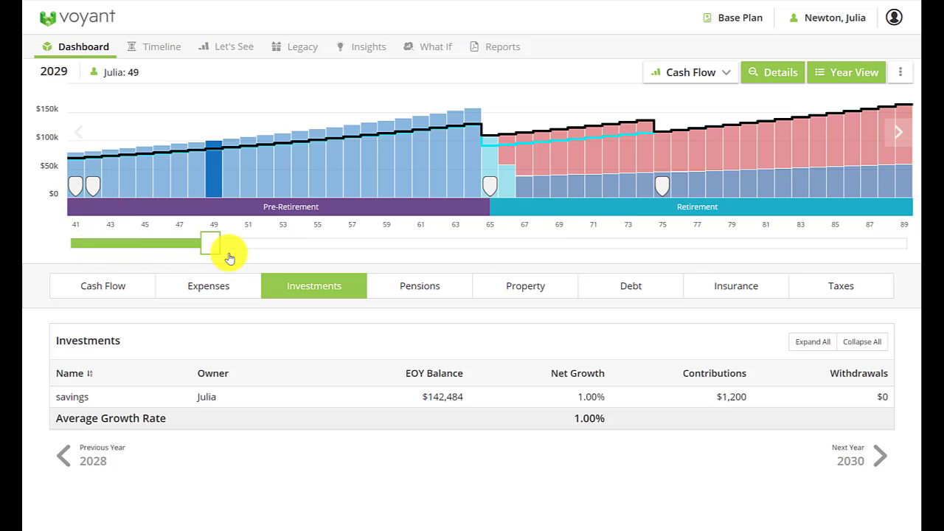
left_click(76, 398)
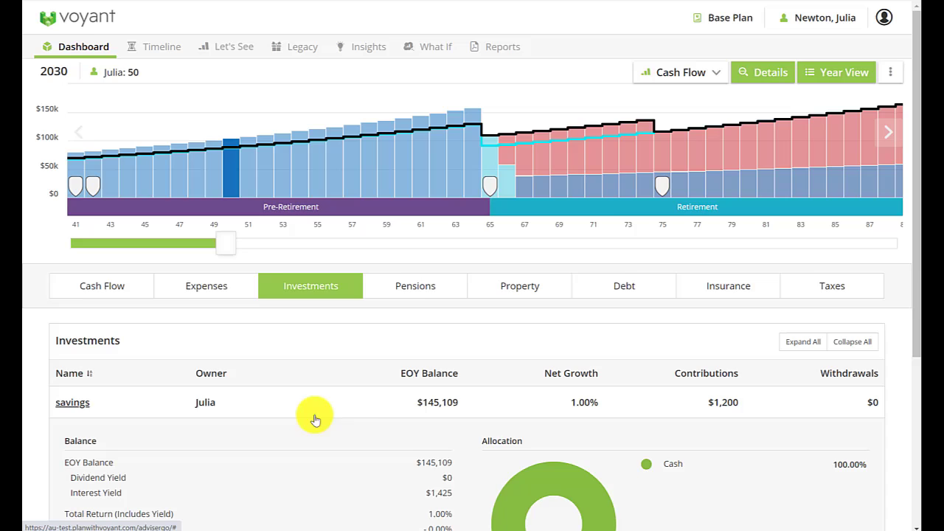
scroll(375, 406, "down", 3)
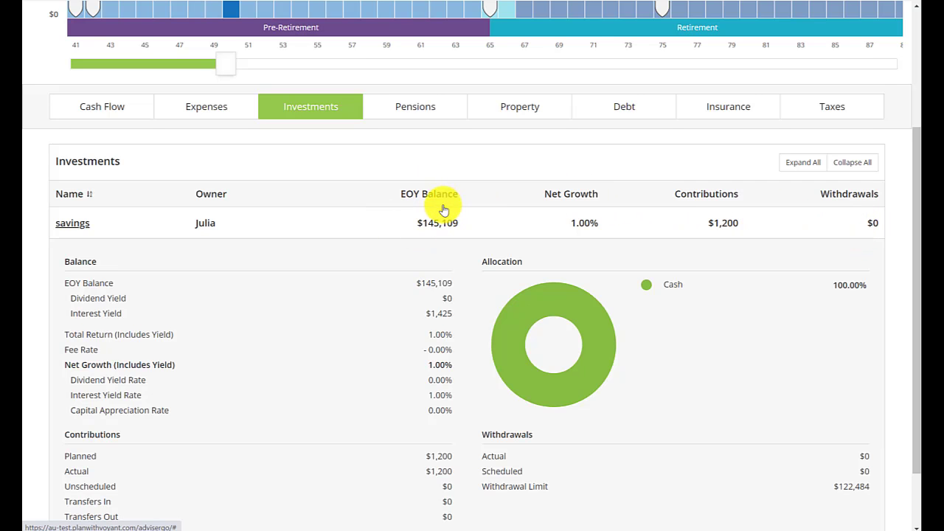
Review the savings account's balance and withdrawals in 2045 and 2049, then collapse its detailed breakdown
scroll(389, 214, "up", 2)
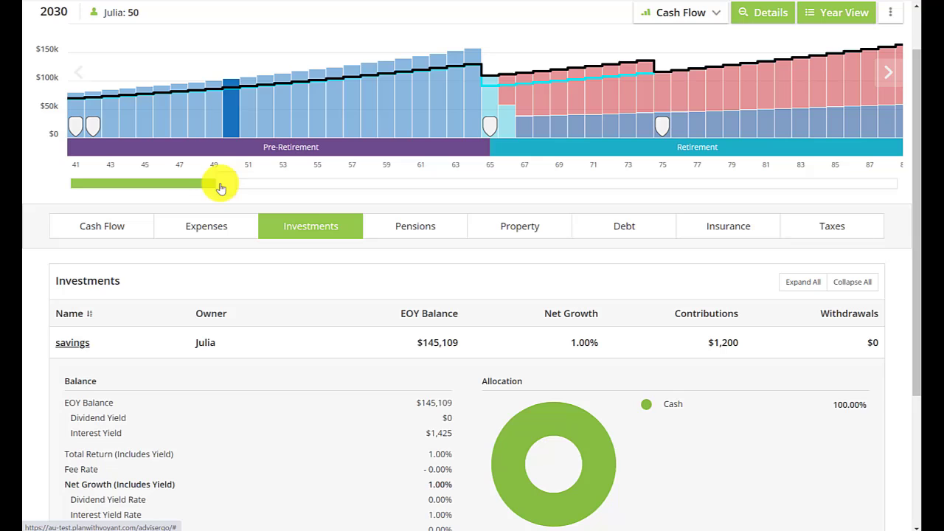
left_click_drag(219, 187, 487, 211)
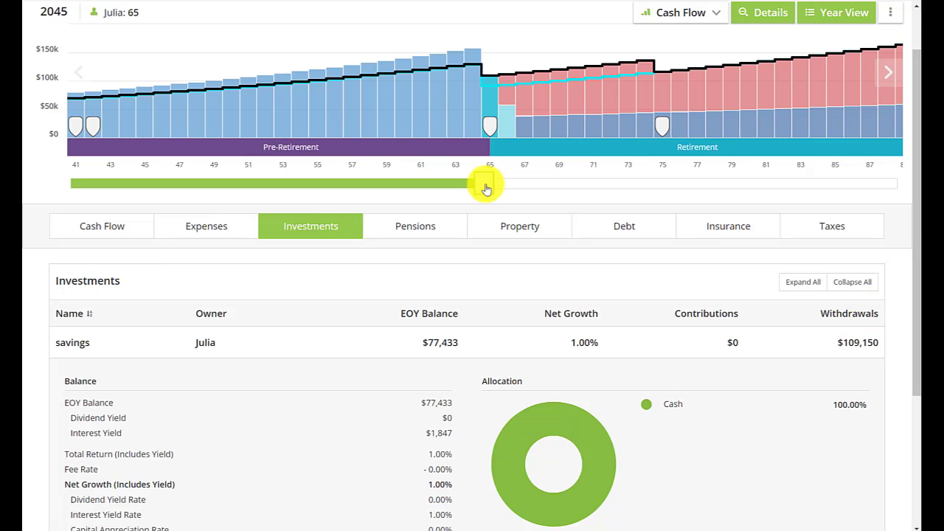
left_click(553, 186)
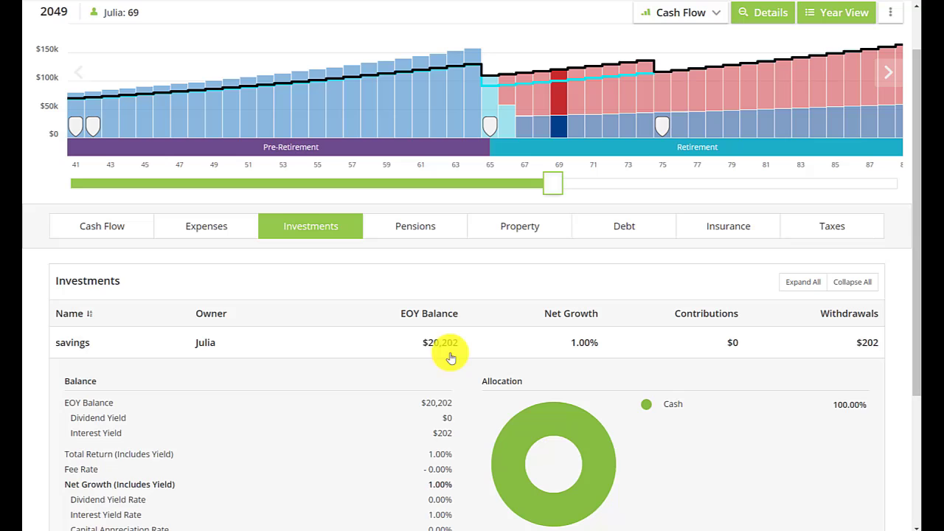
left_click(133, 339)
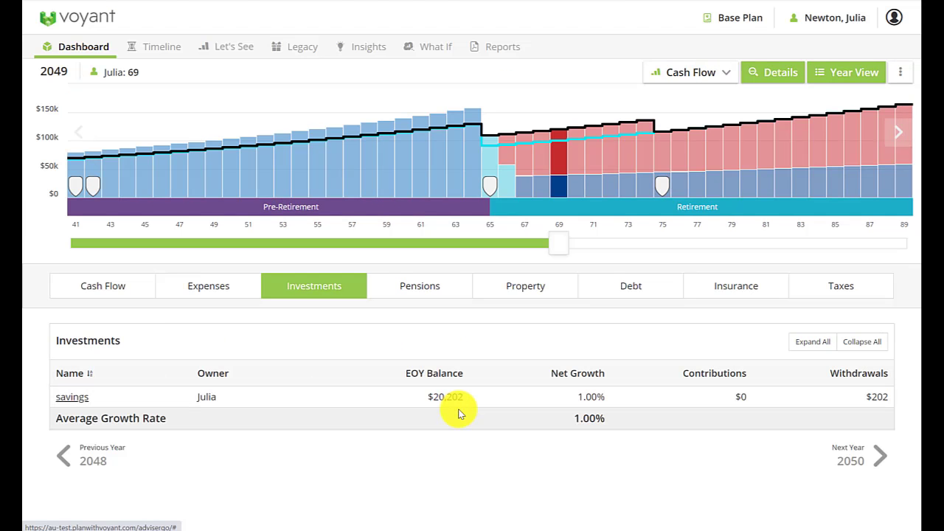